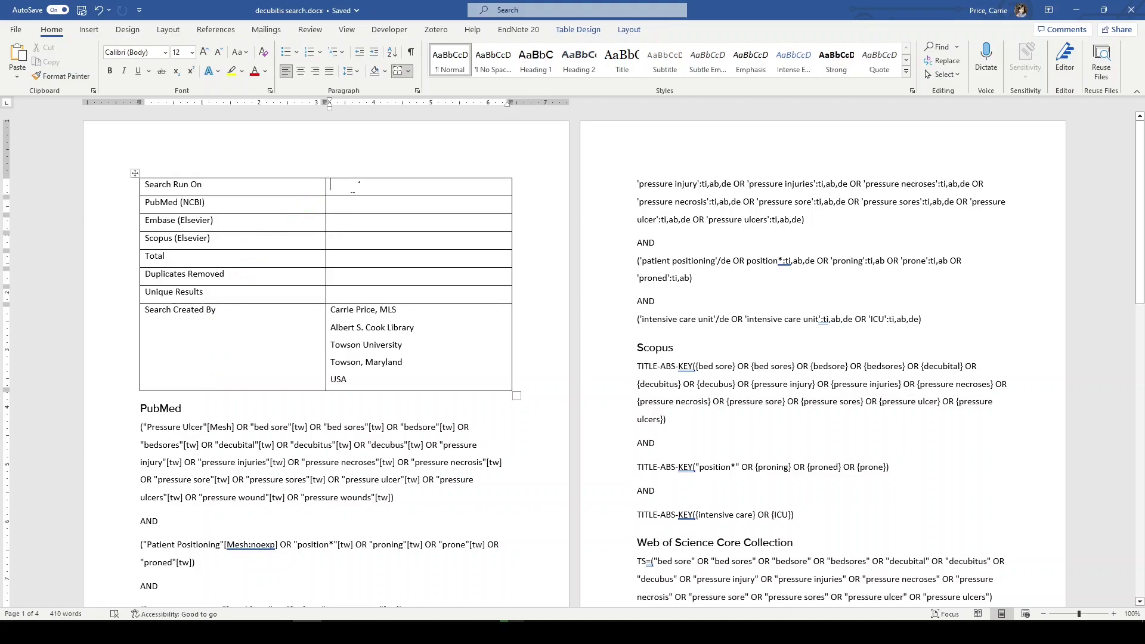
Step: Enter May 25, 2023 as the Search Run On date in the table
type("May 2")
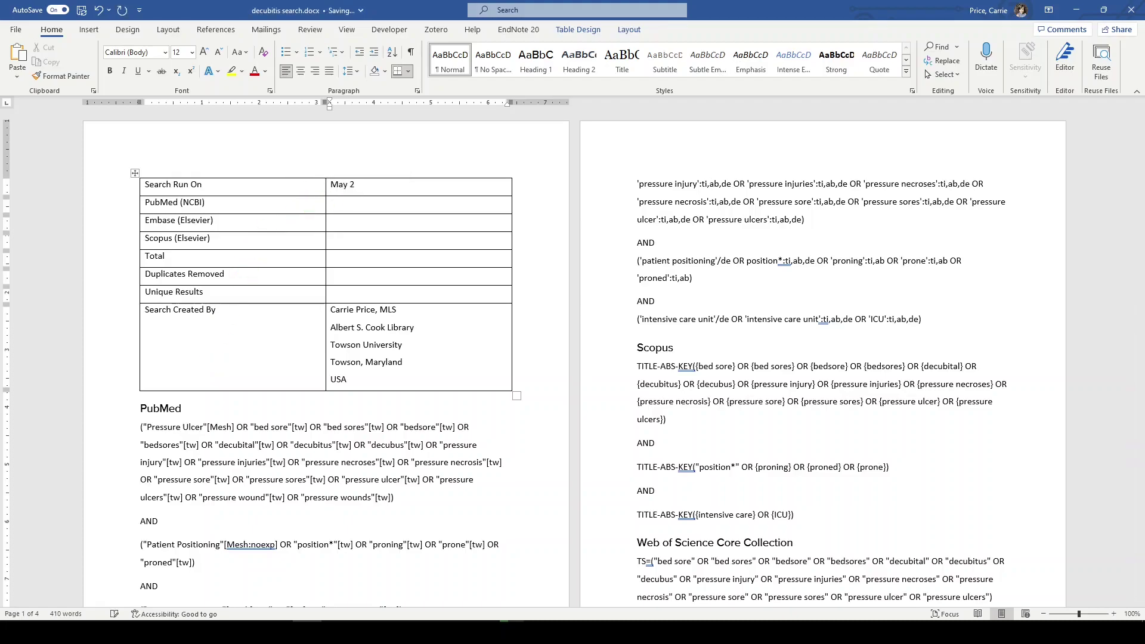
type("5, 203")
key("BackSpace")
type("23")
Step: In Firefox, check the result counts: PubMed 261, Embase 450, Scopus 444
key("alt+Tab")
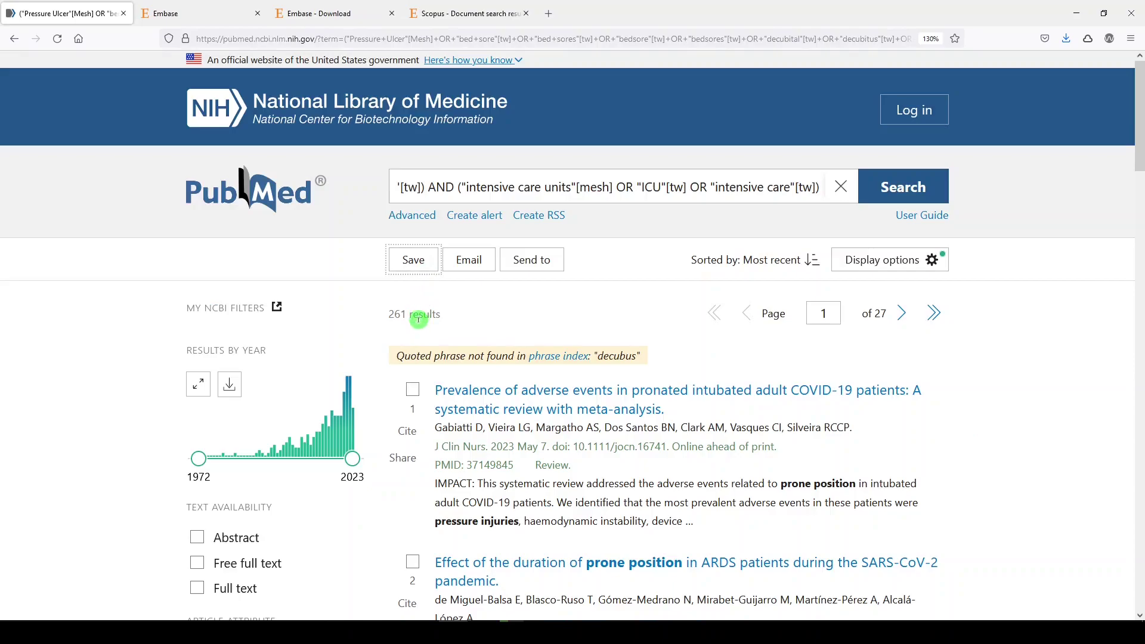
left_click(219, 10)
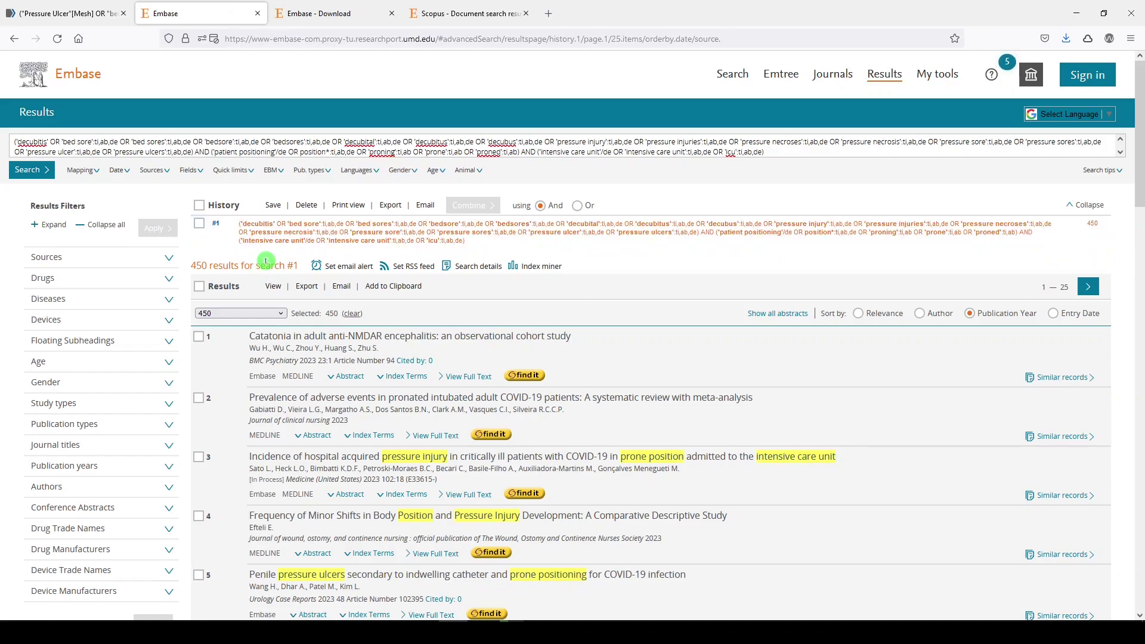
left_click(422, 13)
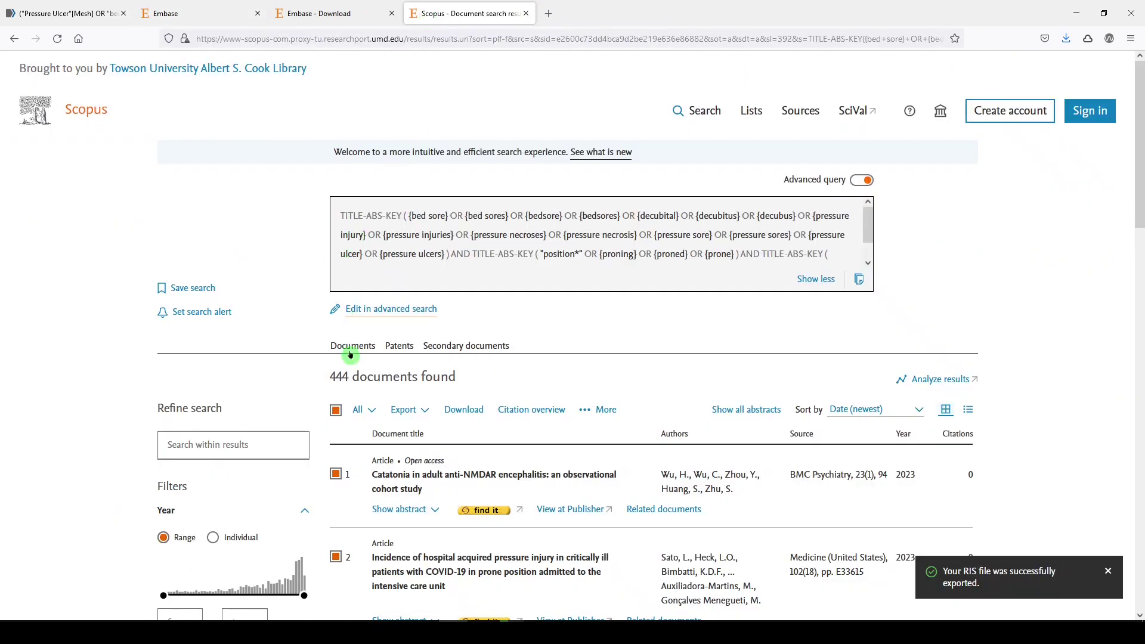
scroll(137, 528, "down", 5)
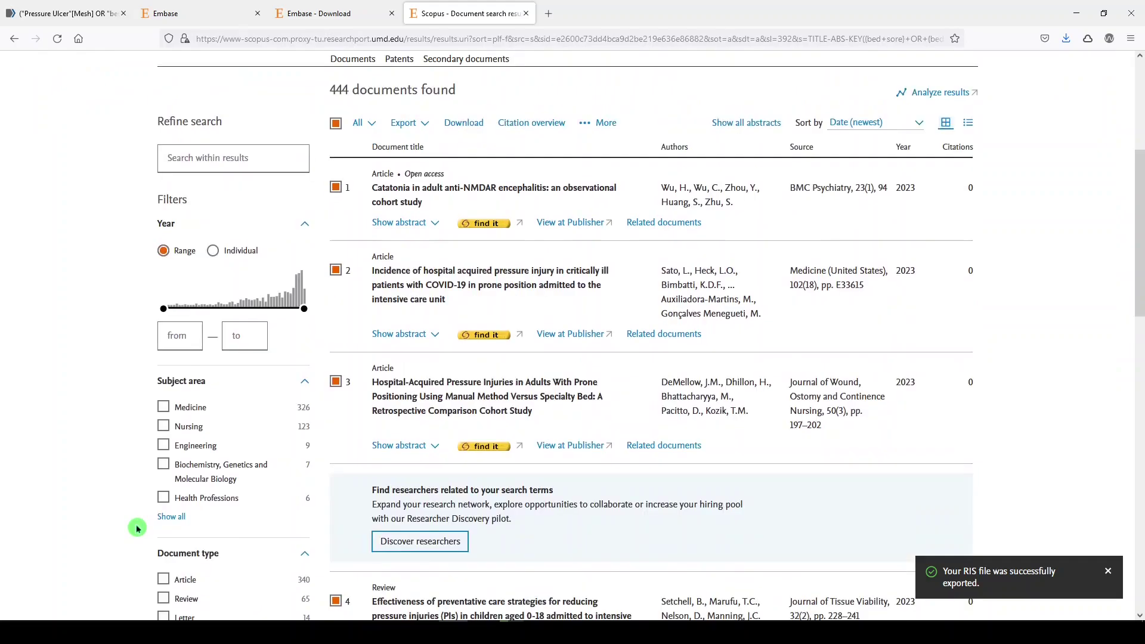
scroll(137, 528, "up", 5)
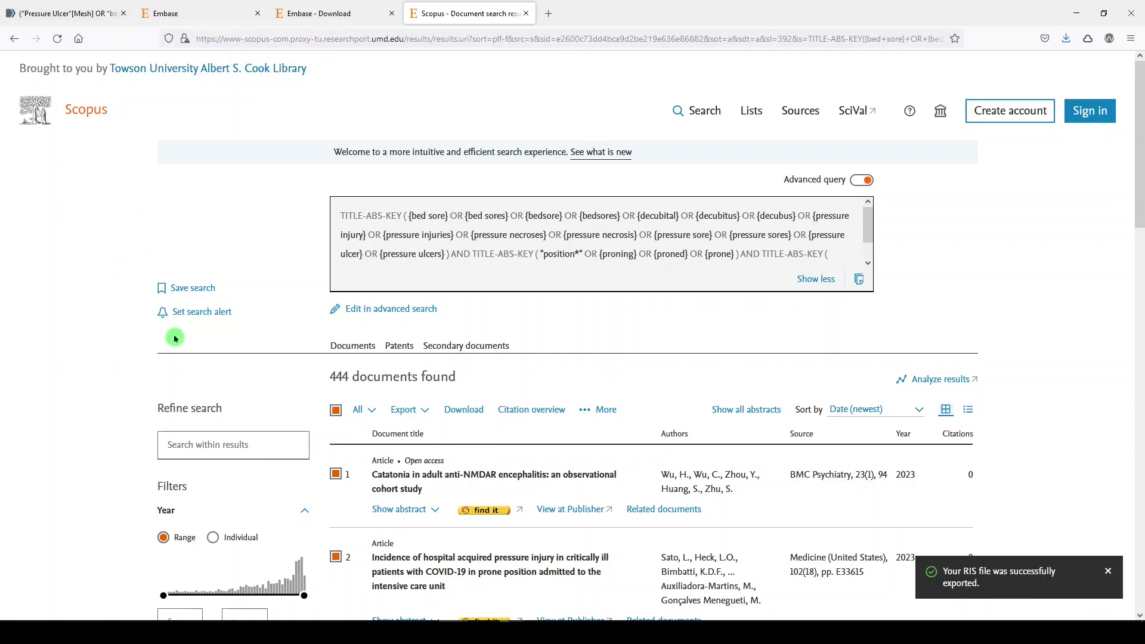
Step: Back in Word, enter 261 for PubMed, 450 for Embase and 444 for Scopus
left_click(313, 619)
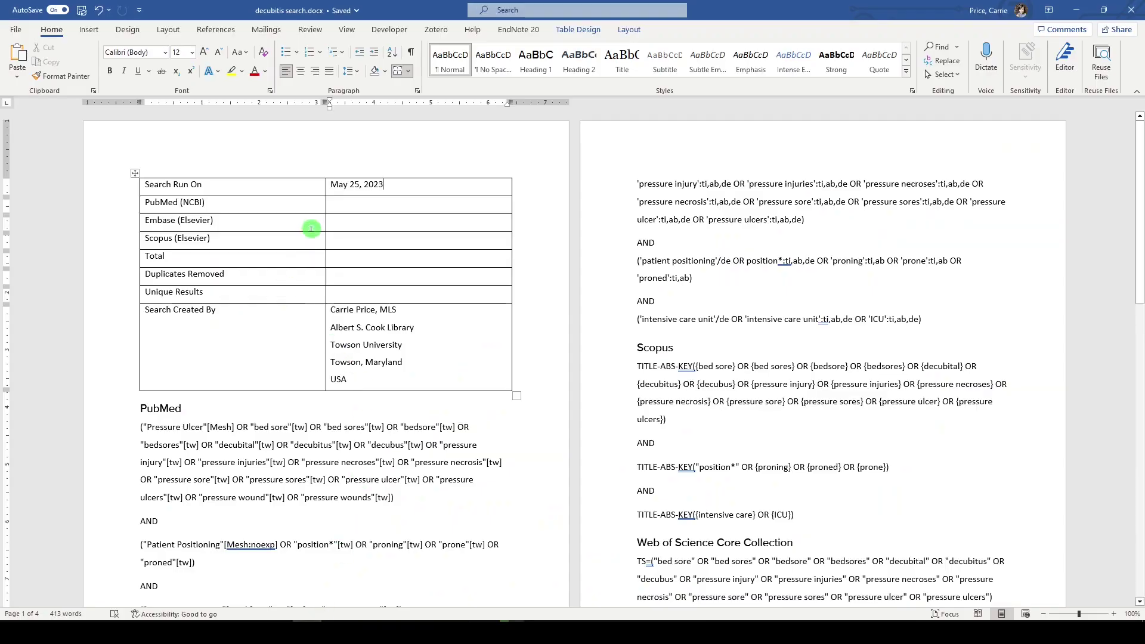
left_click(331, 202)
type("261")
key("Tab")
key("Tab")
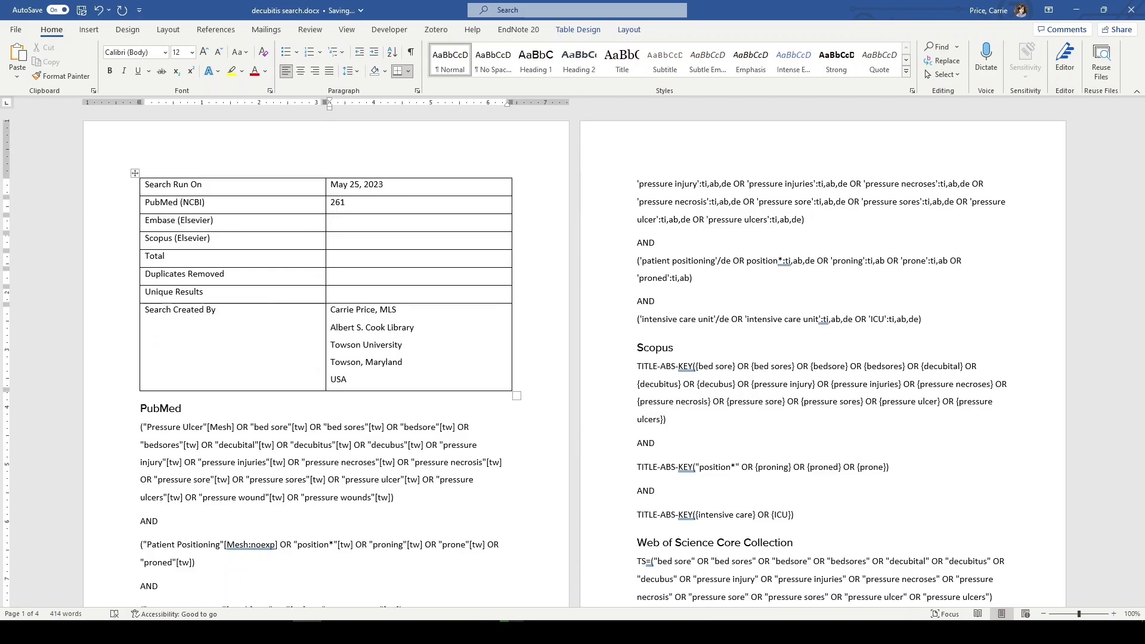
type("450")
key("Tab")
key("Tab")
type("444")
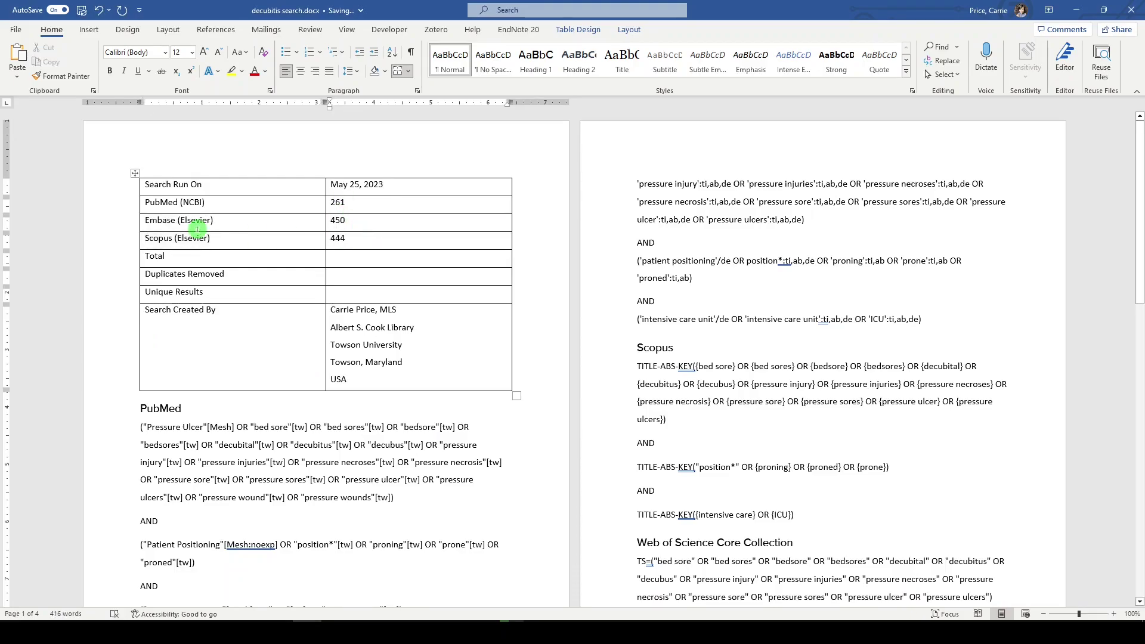
left_click(1113, 614)
left_click(1113, 614)
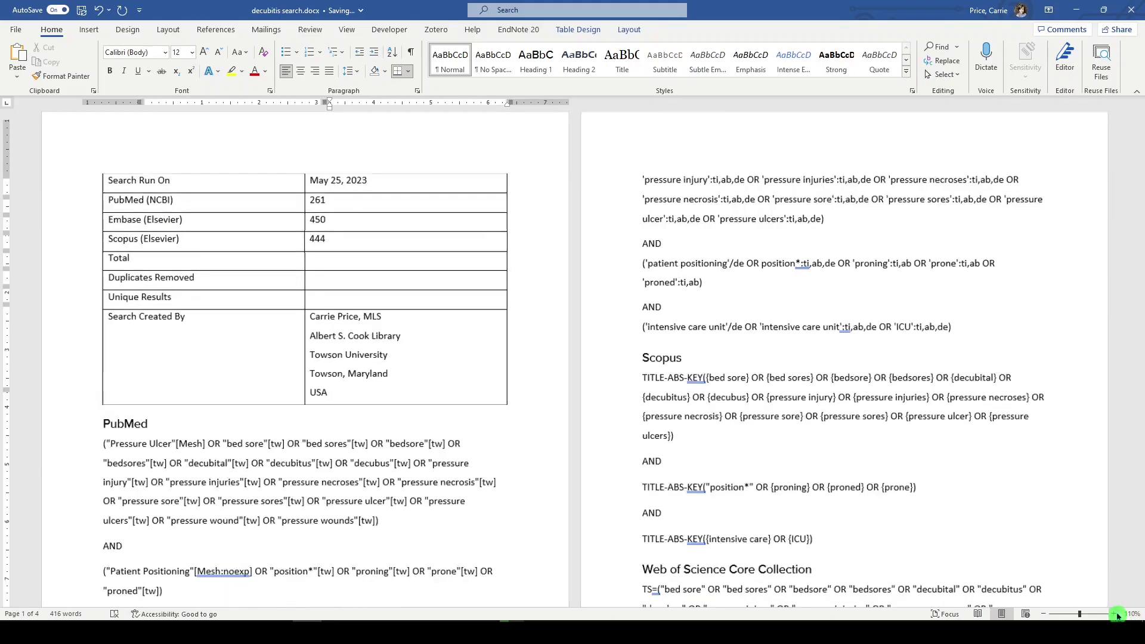
left_click(1113, 613)
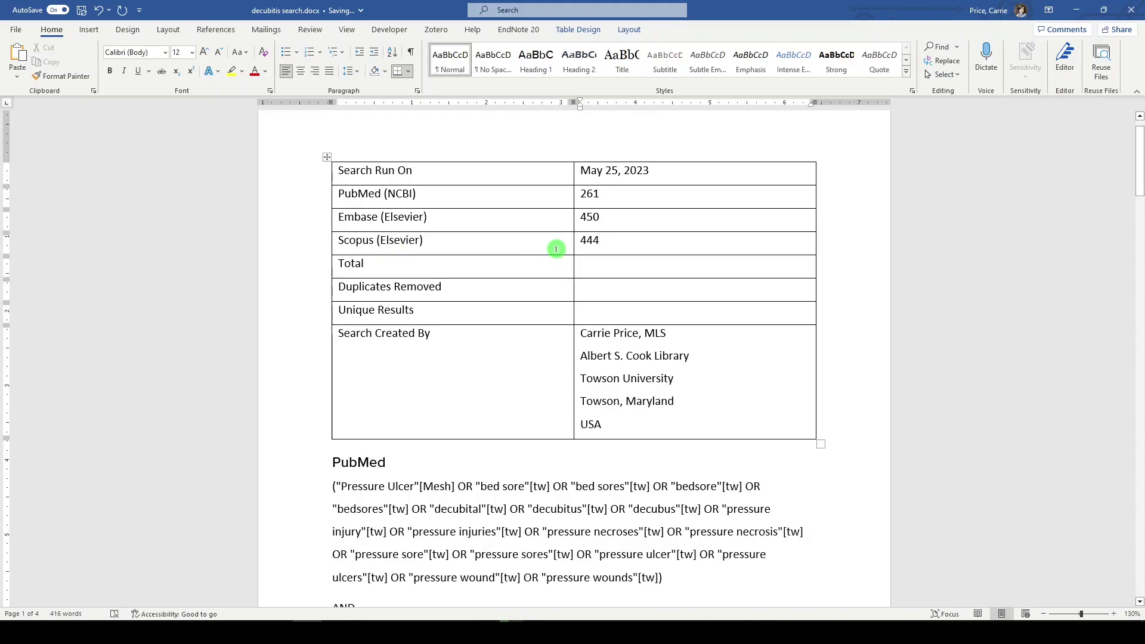
left_click_drag(346, 184, 350, 187)
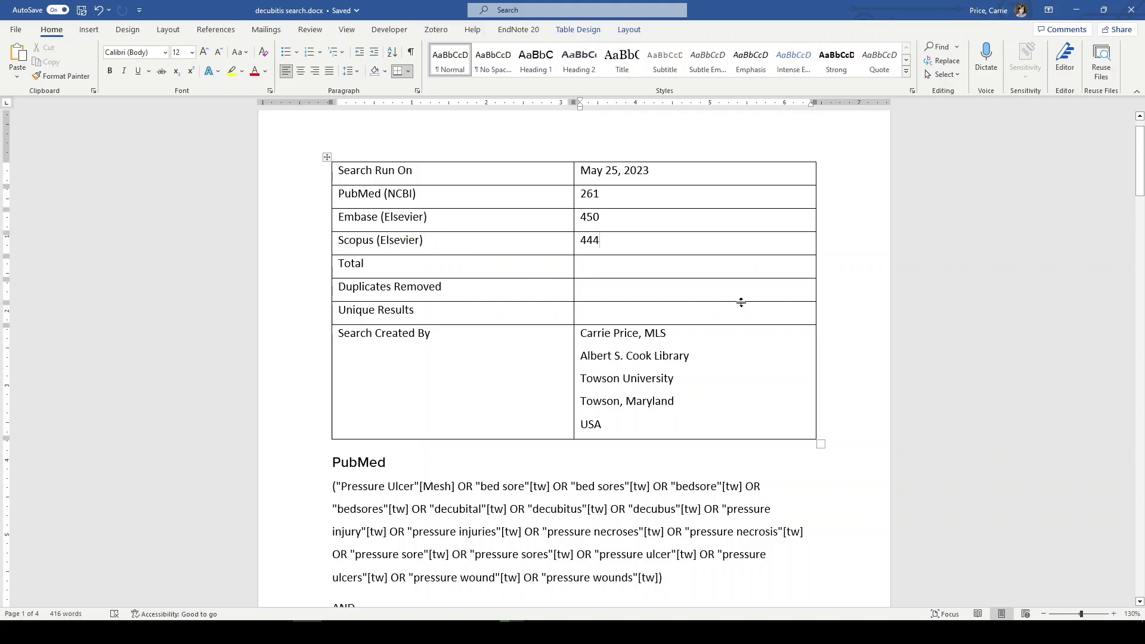
Step: Enter 1,155 as the Total and ? for Duplicates Removed and Unique Results
left_click(620, 267)
type("1,")
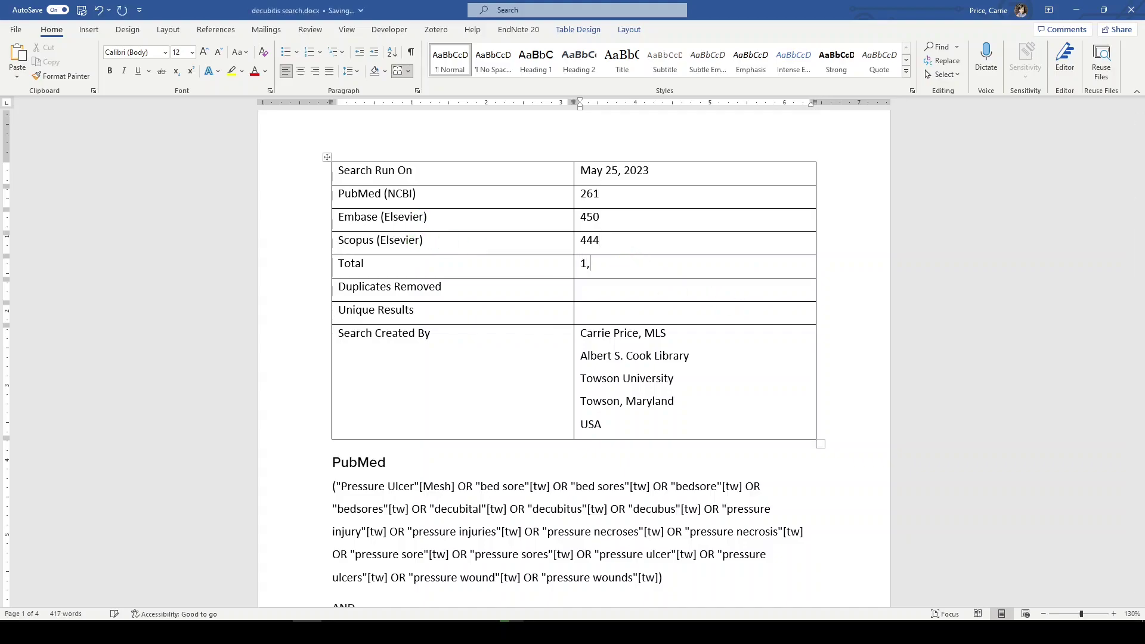
type("155")
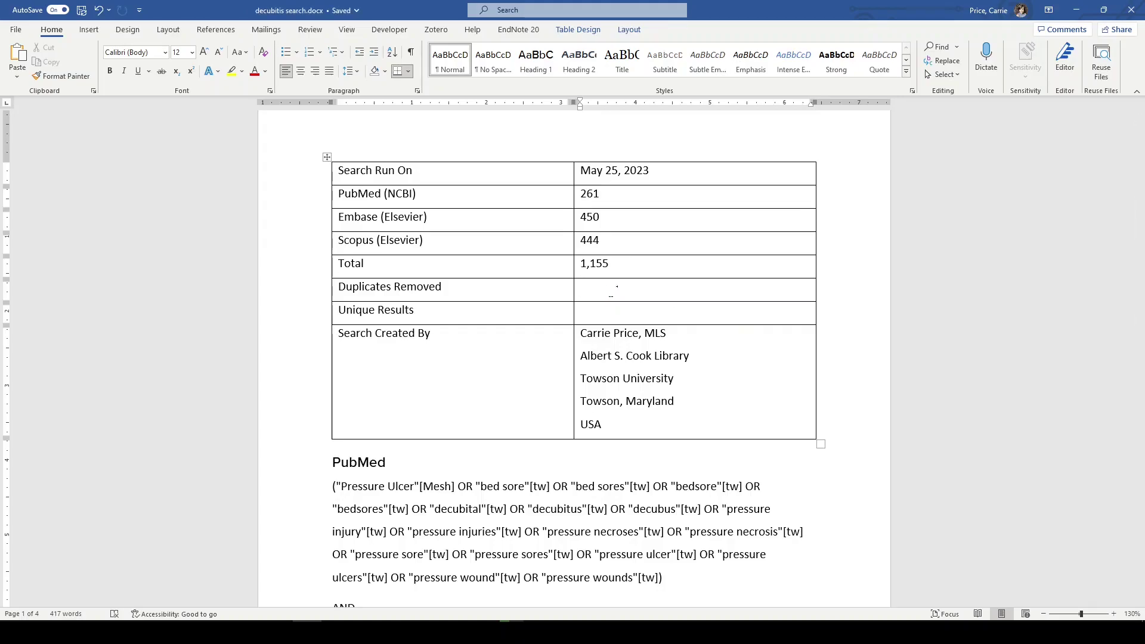
type("?")
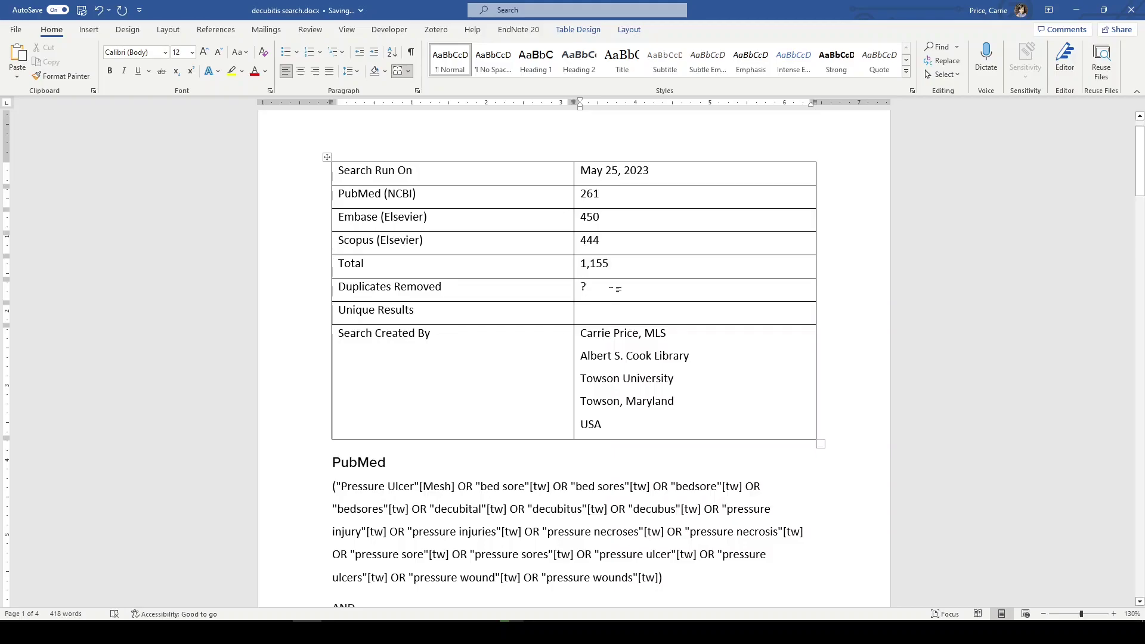
left_click(600, 314)
type("?")
Step: Type the author's e-mail address on a new line after USA under Search Created By
left_click(612, 424)
key("Return")
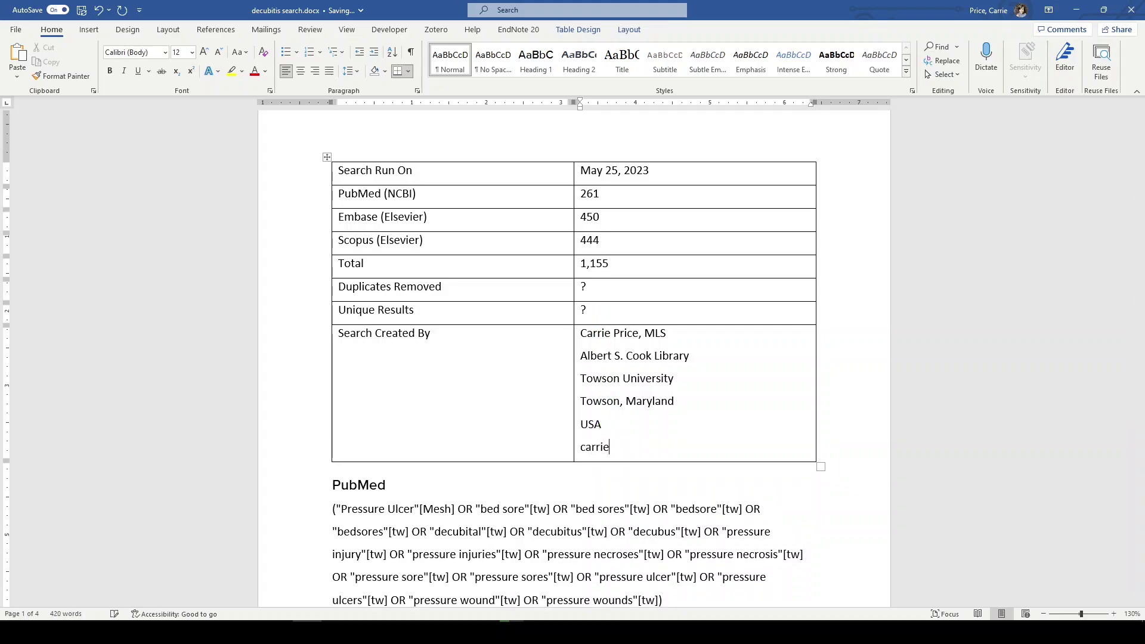
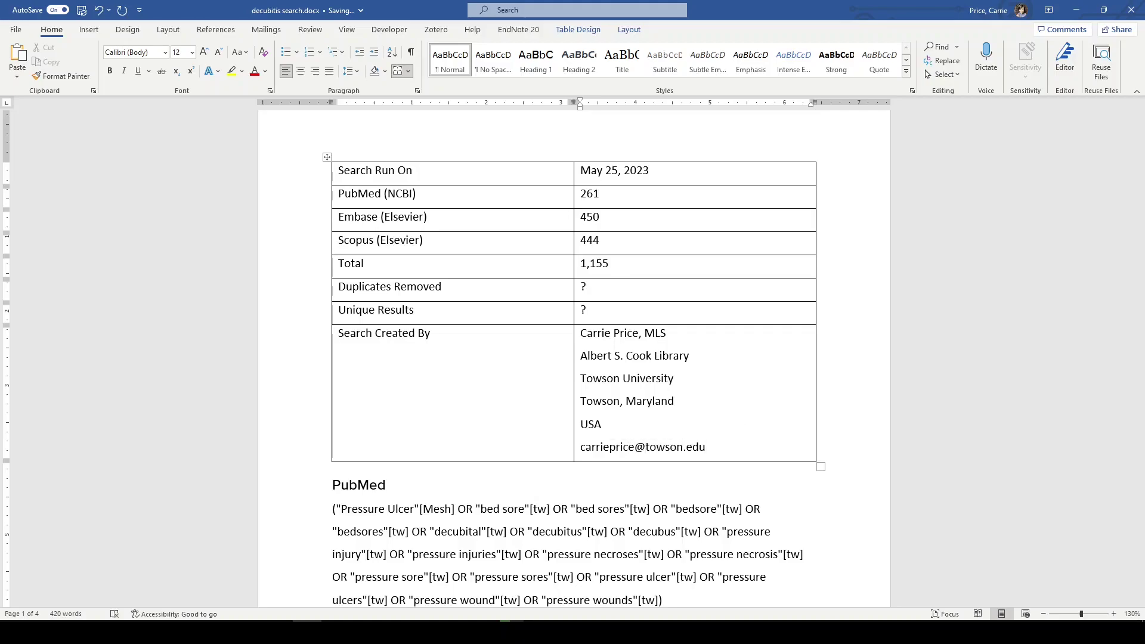